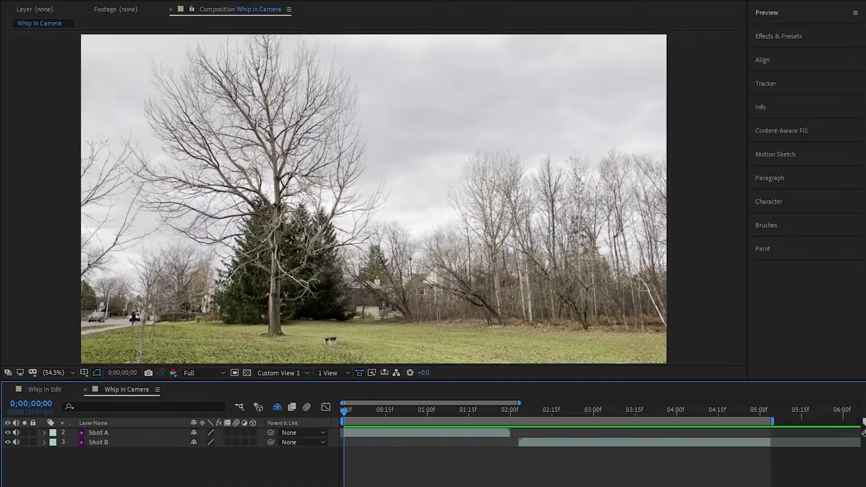
Play back Whip In Camera to watch the in-camera whip from Shot A into Shot B
key(space)
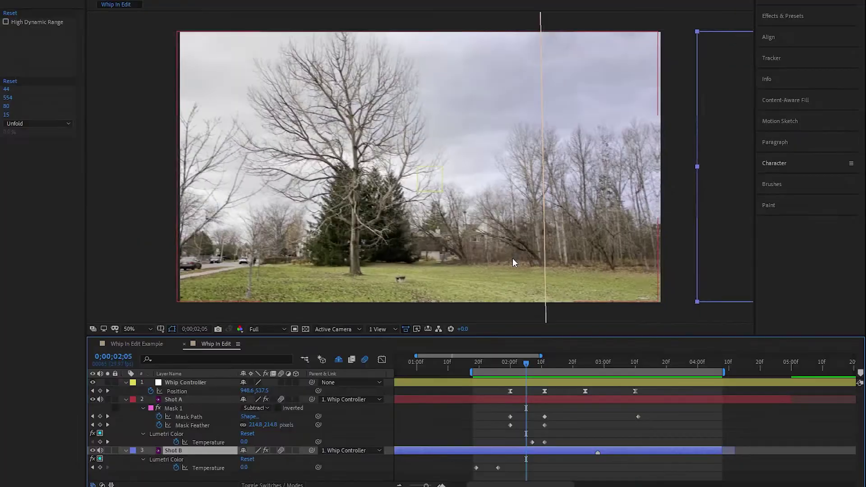
Hide Shot A and set Shot B's CC RepeTile Expand Left to 264 with Unfold tiling
key(comma)
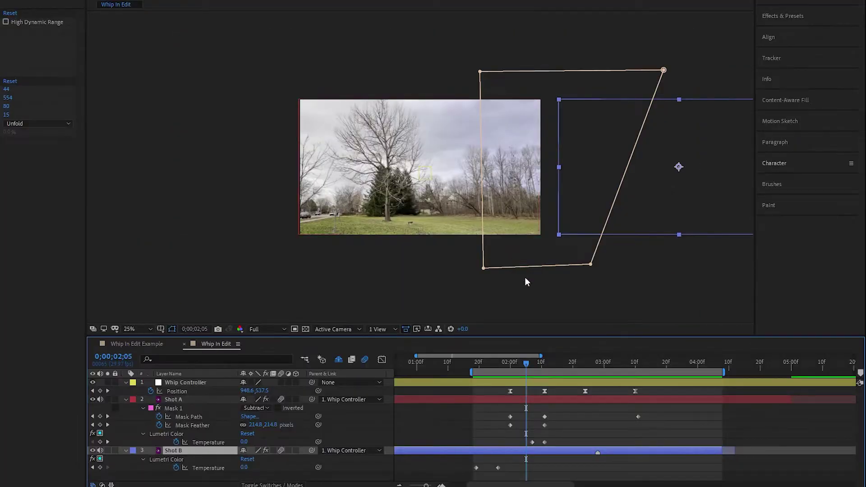
mouse_move(531, 359)
mouse_down()
mouse_move(577, 364)
mouse_move(531, 359)
mouse_up()
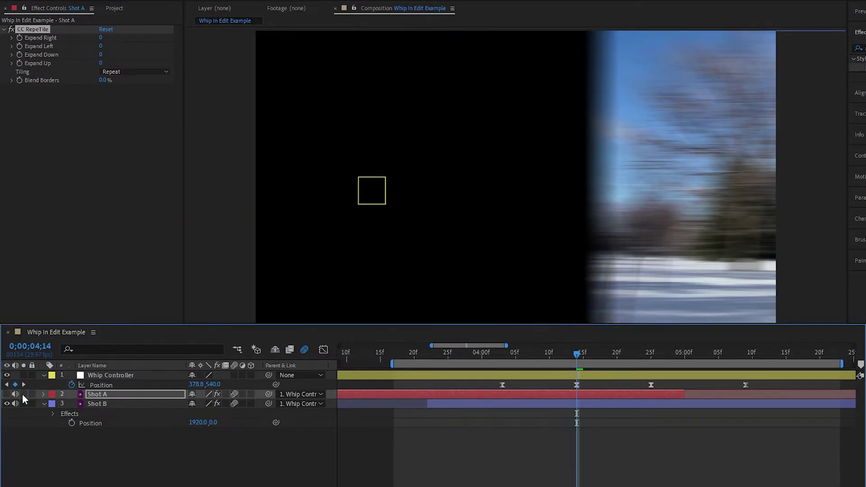
click(107, 402)
drag(100, 46, 224, 47)
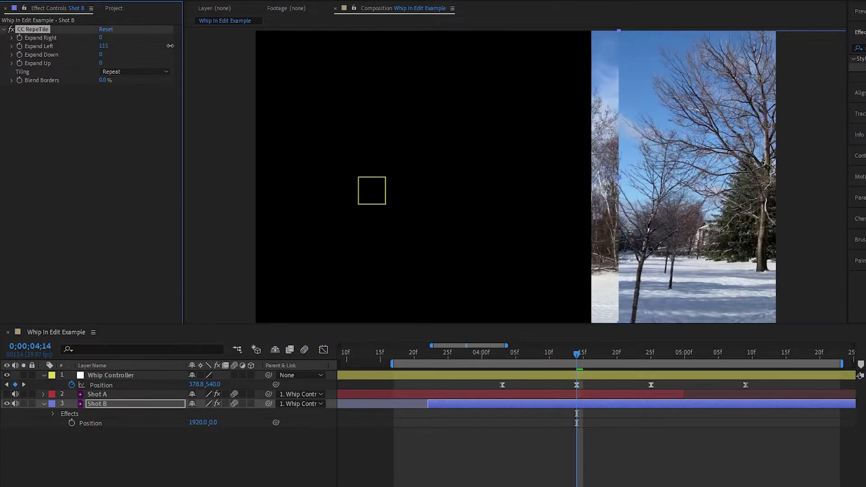
click(145, 73)
click(135, 116)
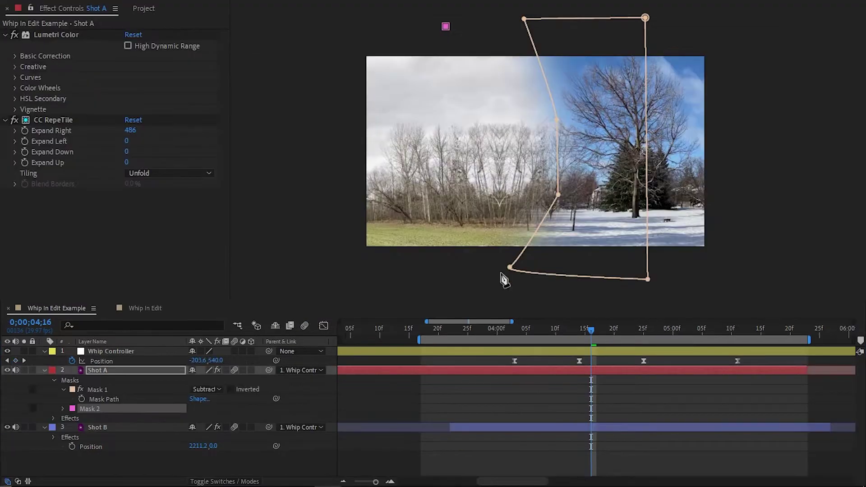
Draw a four-point Mask 2 on Shot A around the right side of the frame
click(501, 280)
click(646, 291)
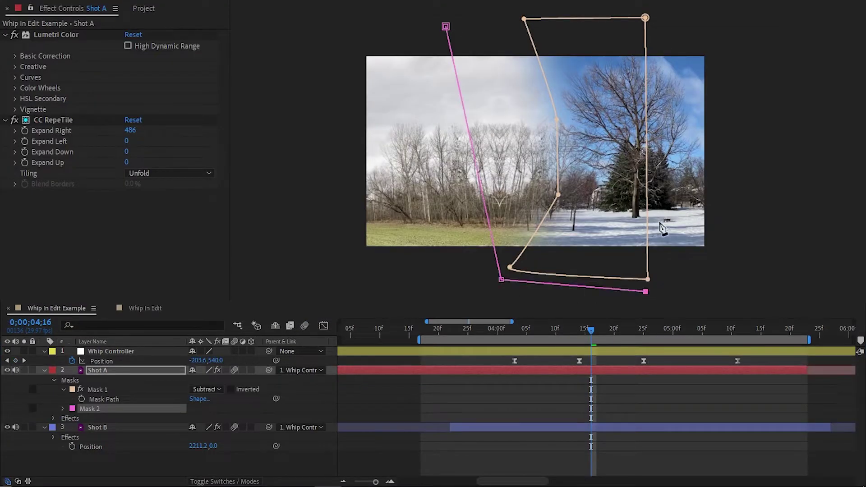
click(636, 15)
click(446, 26)
Limit Shot A's Lumetri Color to Mask 2 through its Compositing Options
click(69, 36)
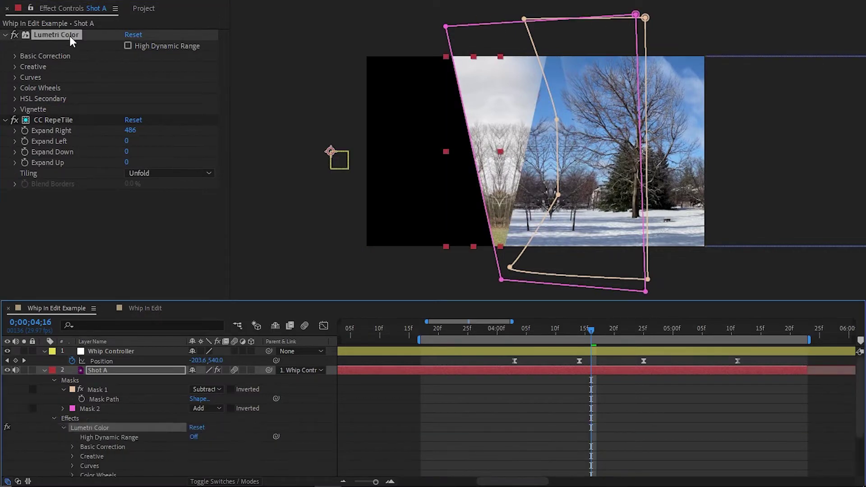
scroll(180, 429, down, 3)
click(192, 446)
click(224, 456)
click(224, 442)
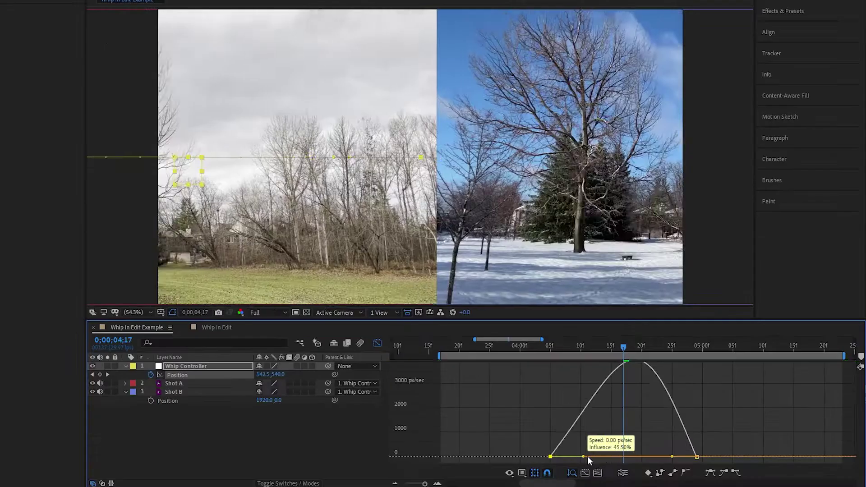
Drag both Position keyframes' influence handles outward to turn the speed curve into a narrow spike
drag(587, 456, 600, 456)
drag(711, 449, 629, 456)
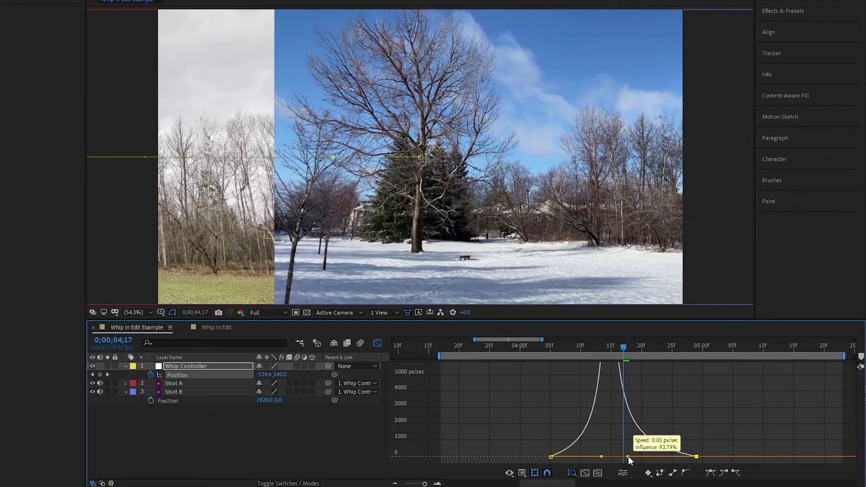
click(679, 410)
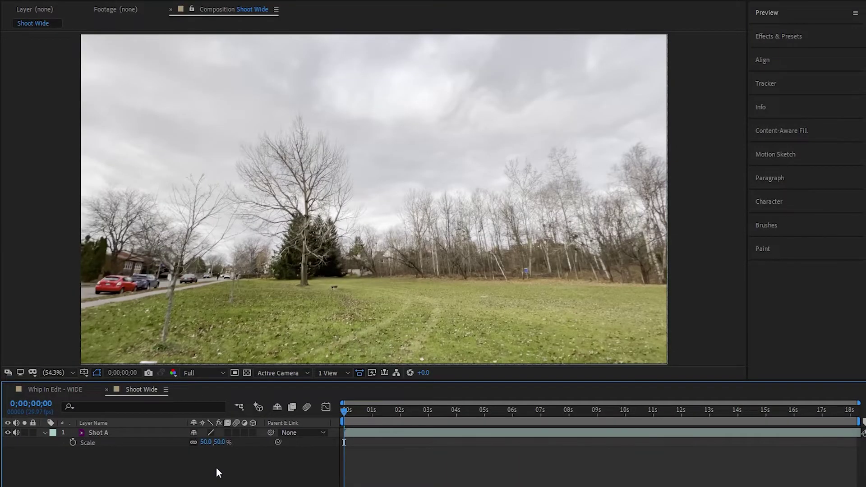
Scale Shot A to 72% and drag it up and to the left in the Shoot Wide frame
click(206, 442)
text(72)
key(Return)
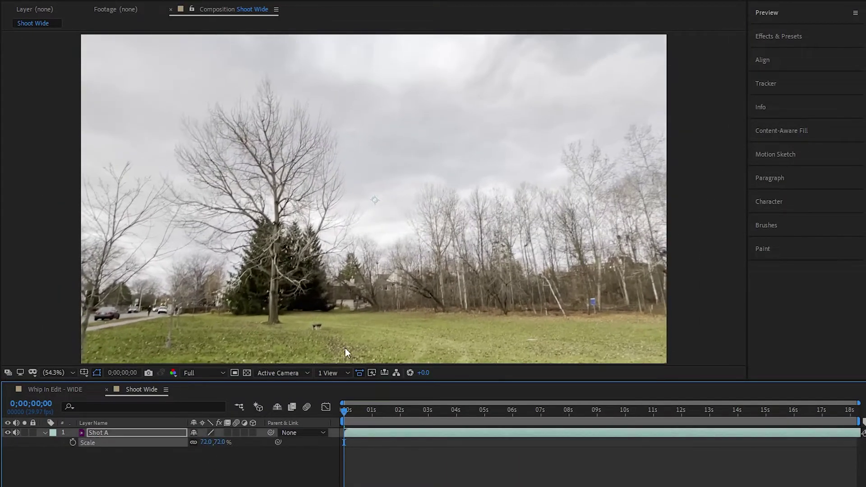
drag(346, 353, 348, 296)
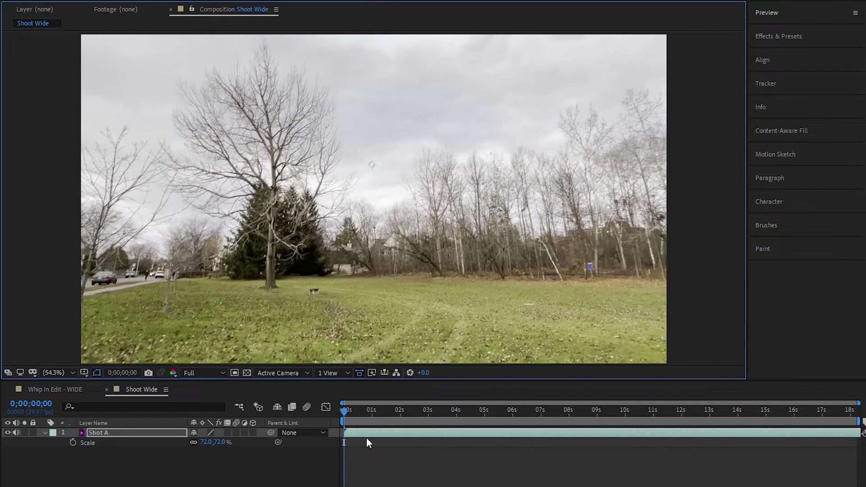
drag(463, 312, 347, 312)
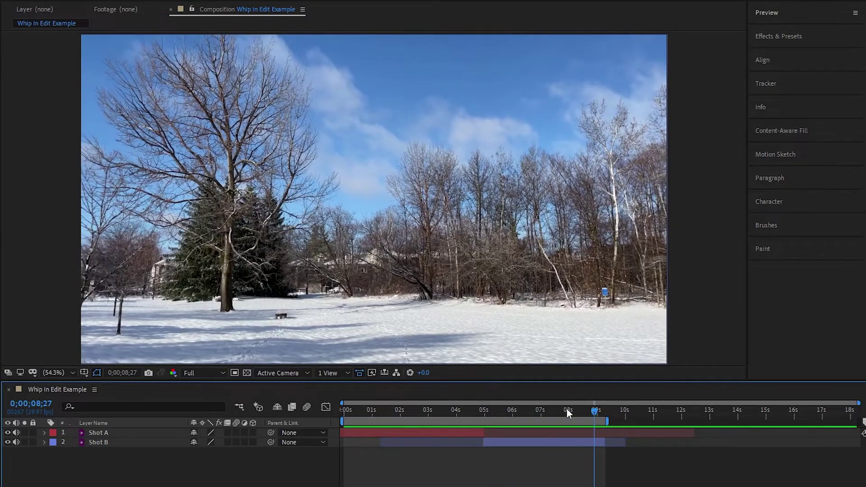
Add a Whip Controller null at the composition start and parent Shot A and Shot B to it
key(Home)
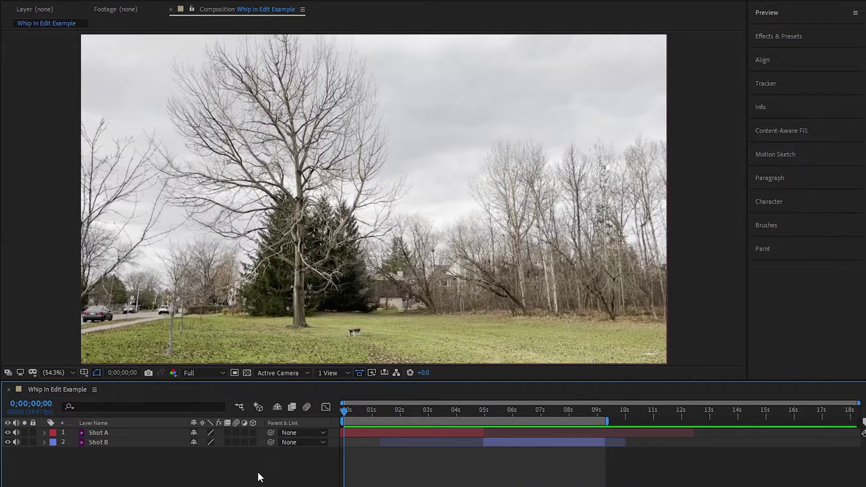
click(111, 8)
mouse_move(126, 26)
click(385, 80)
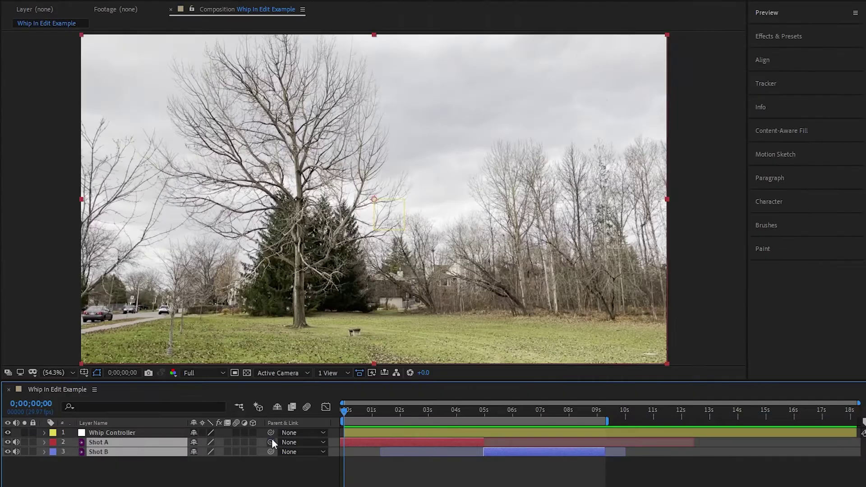
drag(271, 439, 113, 432)
Extend Shot B to start earlier and offset its Position to 1920 px right
drag(345, 413, 478, 413)
drag(483, 452, 448, 452)
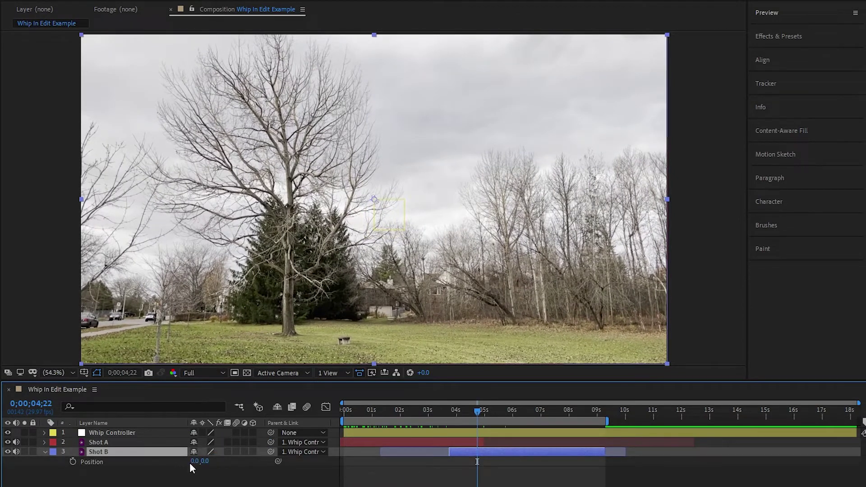
text(920)
key(Return)
Keyframe the Whip Controller's Position, Easy Ease both keyframes with F9, and view them in the Graph Editor
click(155, 432)
key(p)
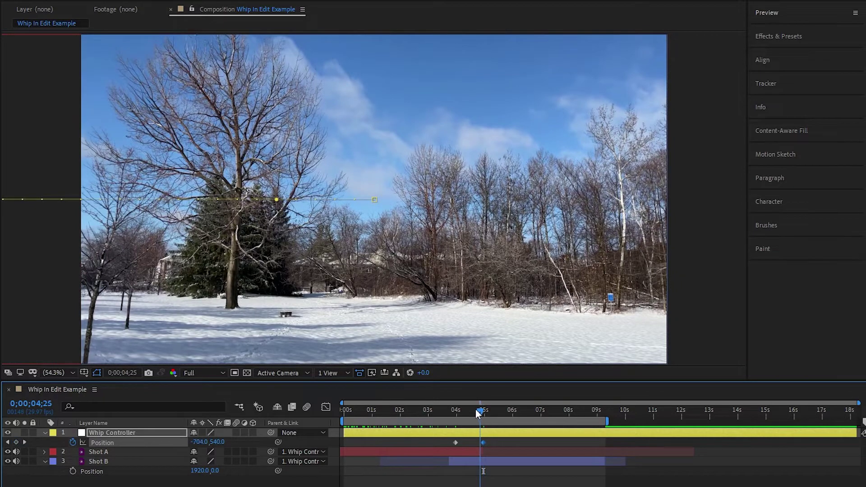
drag(478, 412, 448, 413)
click(493, 443)
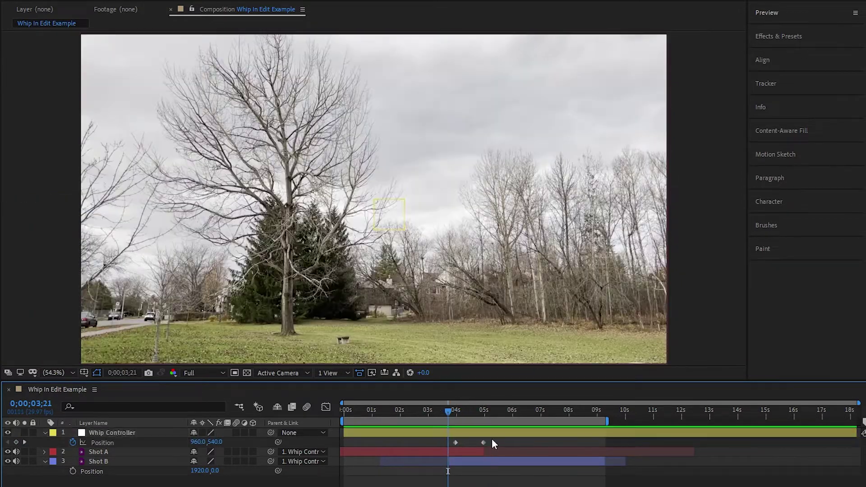
drag(493, 440, 446, 446)
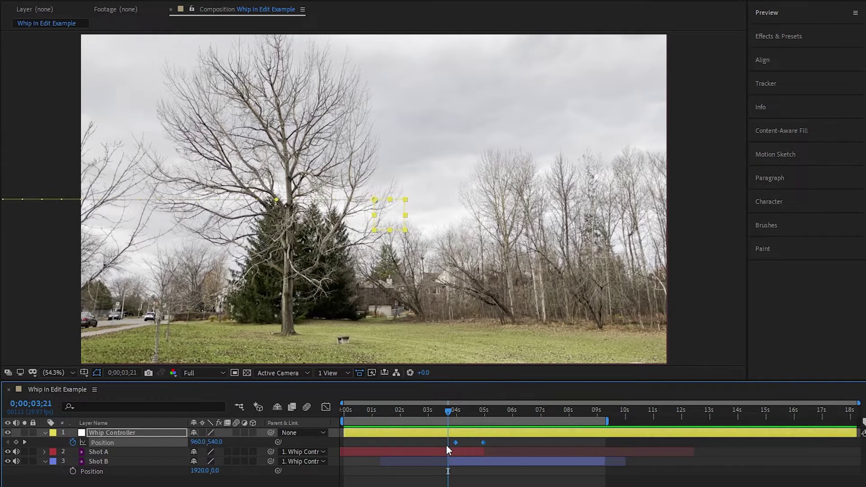
key(F9)
click(325, 409)
click(487, 486)
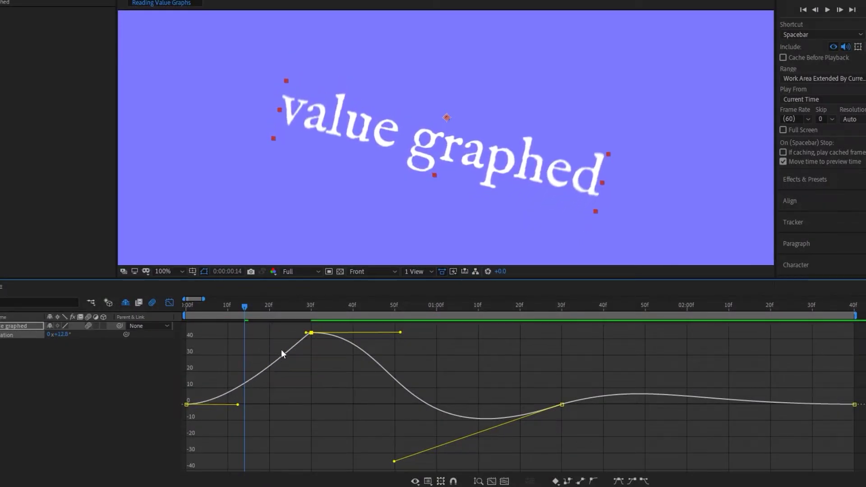
Drag the 30f keyframe's incoming handle far left, then set the work area start at 3;20
drag(306, 333, 199, 335)
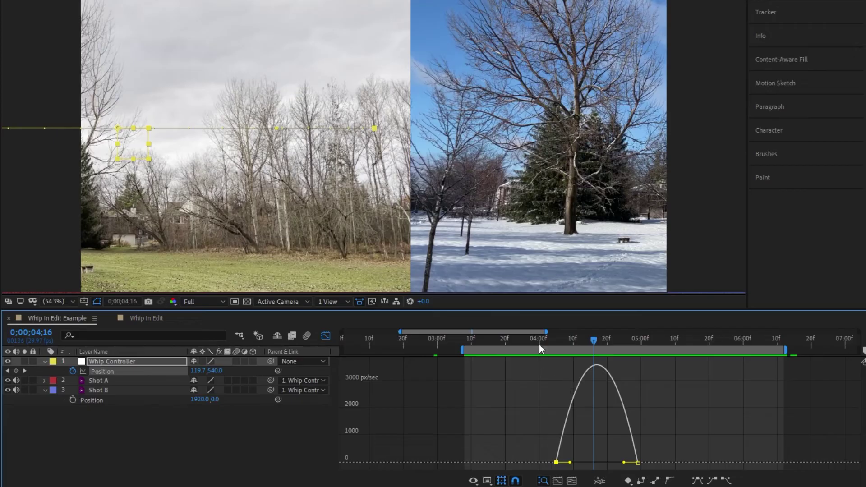
drag(540, 339, 505, 341)
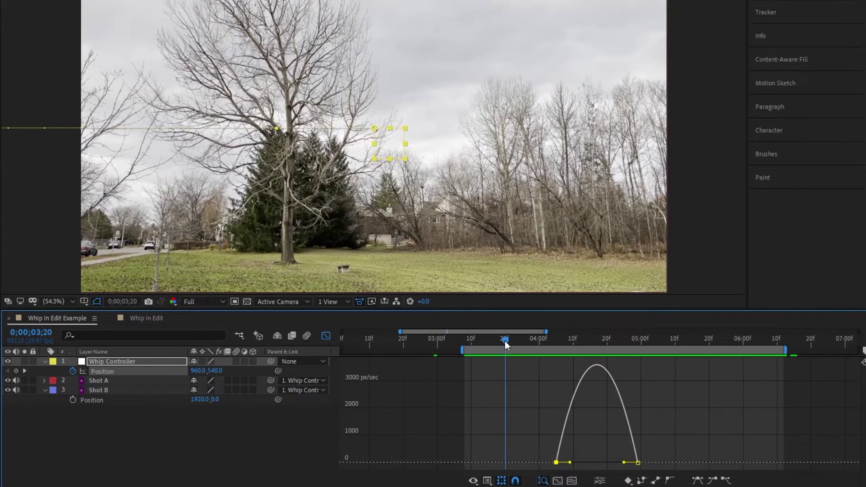
key(b)
click(715, 340)
Set the work area end, then widen both keyframes' influence (second to 84.82%) for a sharp speed spike
key(n)
click(594, 340)
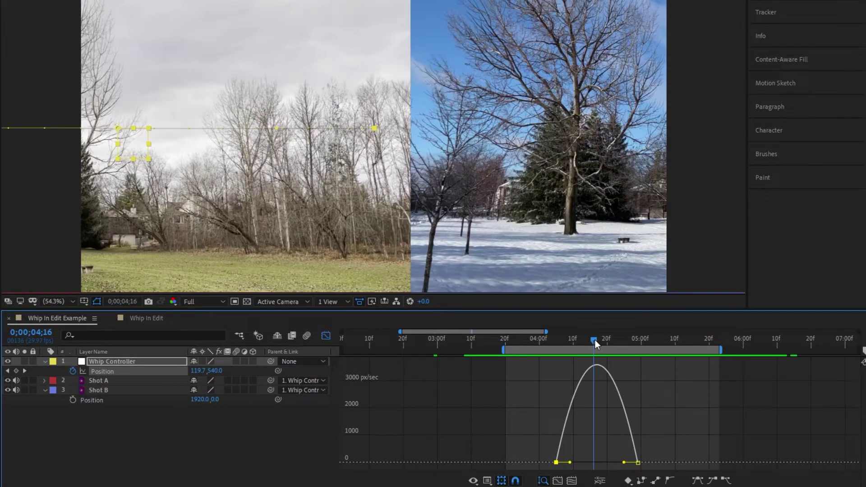
scroll(607, 342, up, 3)
click(511, 462)
drag(512, 462, 575, 461)
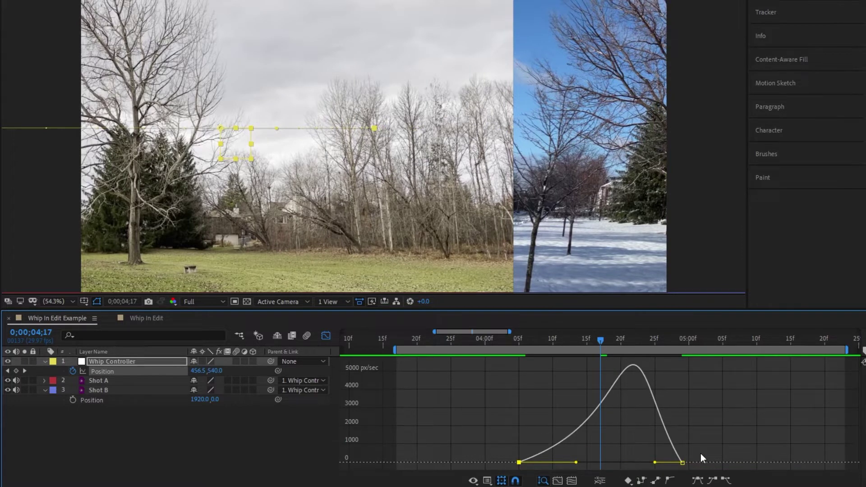
drag(655, 463, 607, 462)
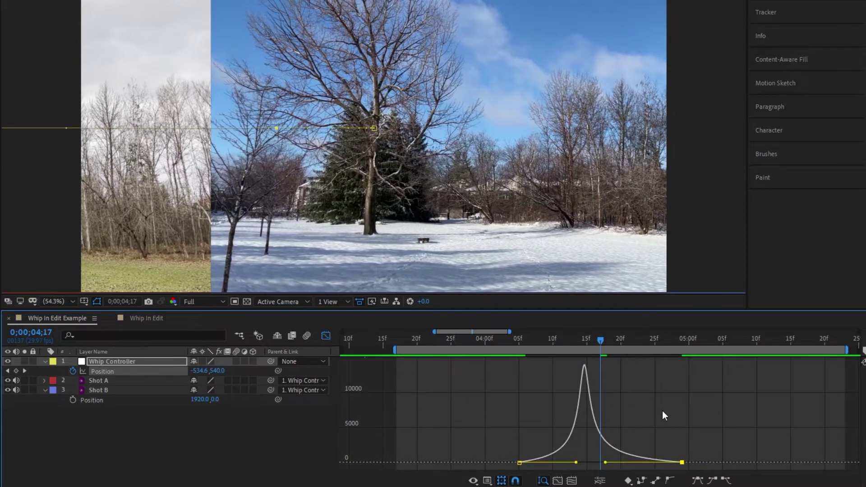
click(662, 410)
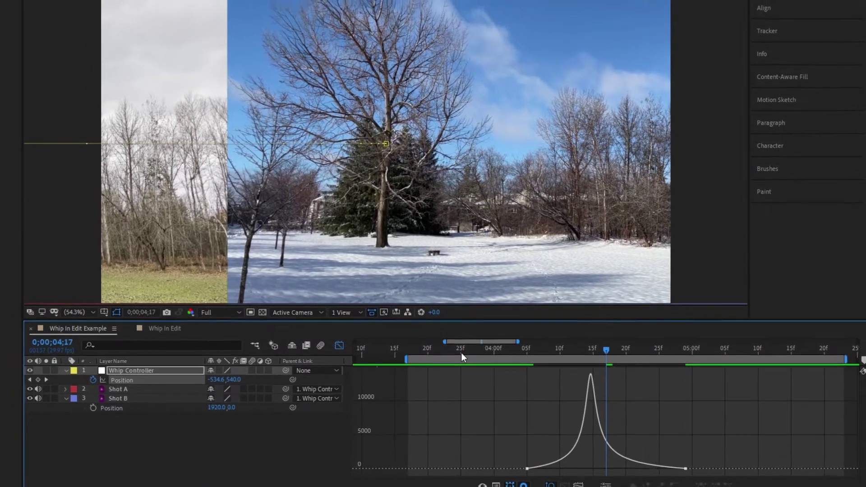
click(451, 344)
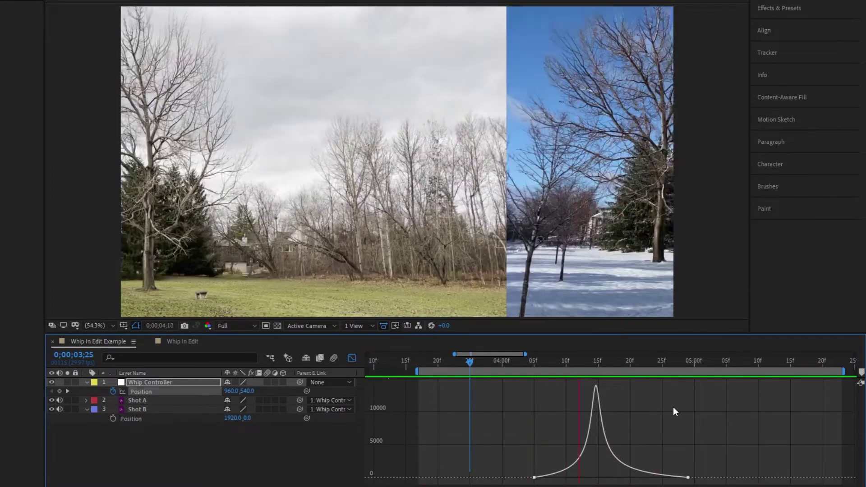
Push the whip keyframe's outgoing ease to 100% influence so the speed peak leans later
click(593, 361)
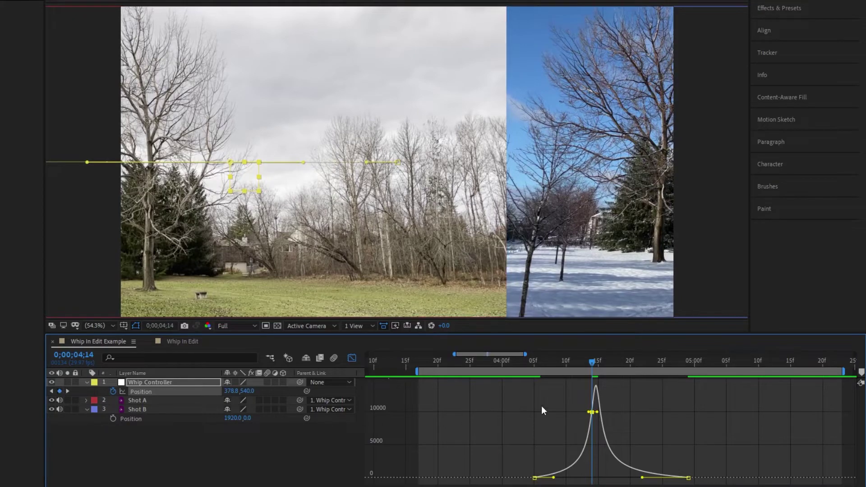
key(equal)
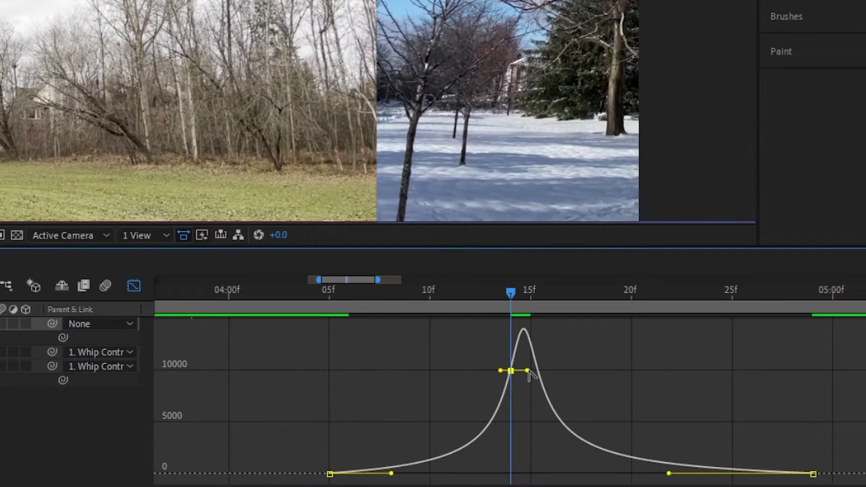
drag(530, 374, 681, 396)
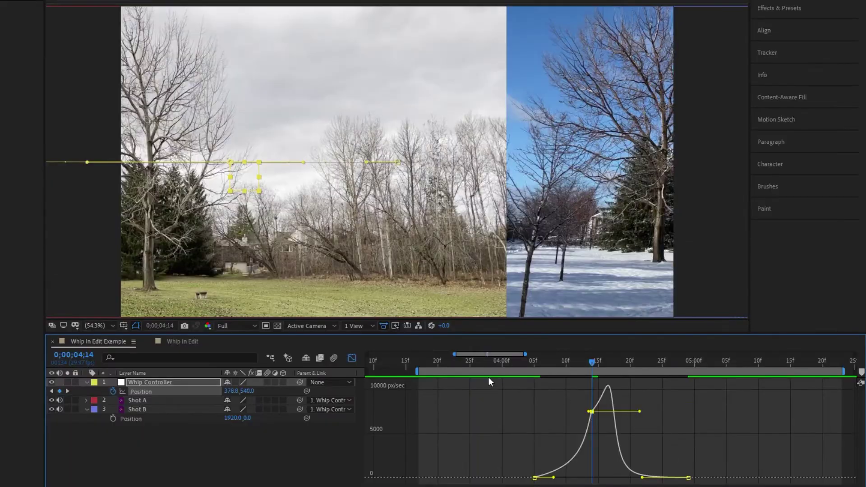
key(space)
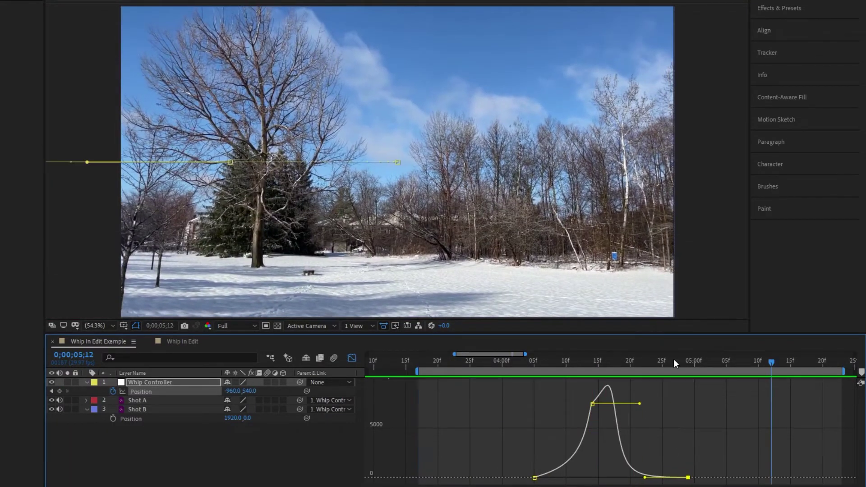
Add a settle Position keyframe near 0;00;04;25, soften its overshoot, and leave the Graph Editor
drag(673, 359, 663, 361)
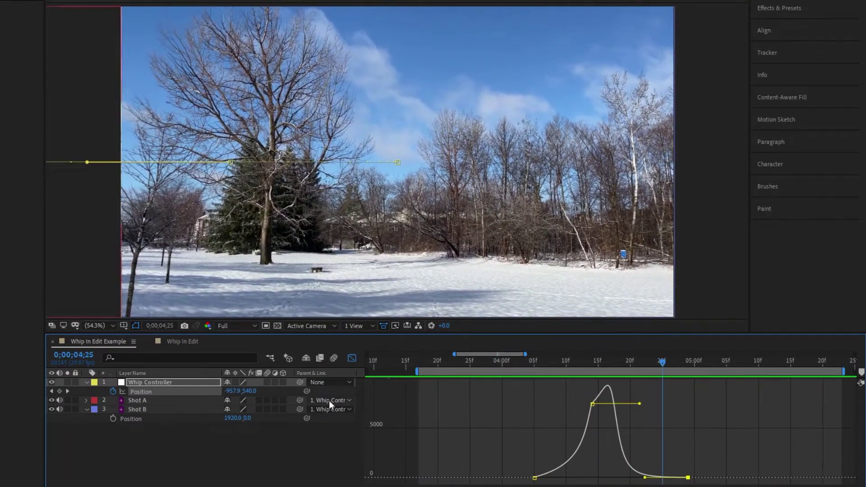
drag(235, 391, 191, 391)
click(674, 361)
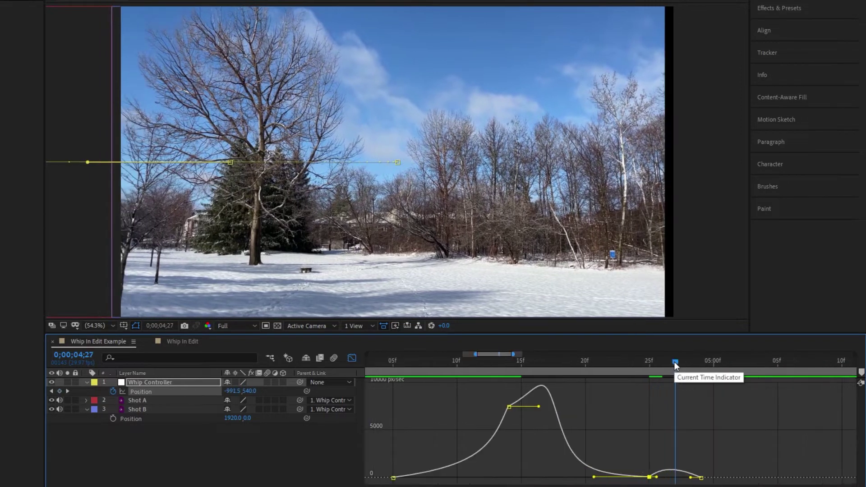
scroll(677, 391, up, 4)
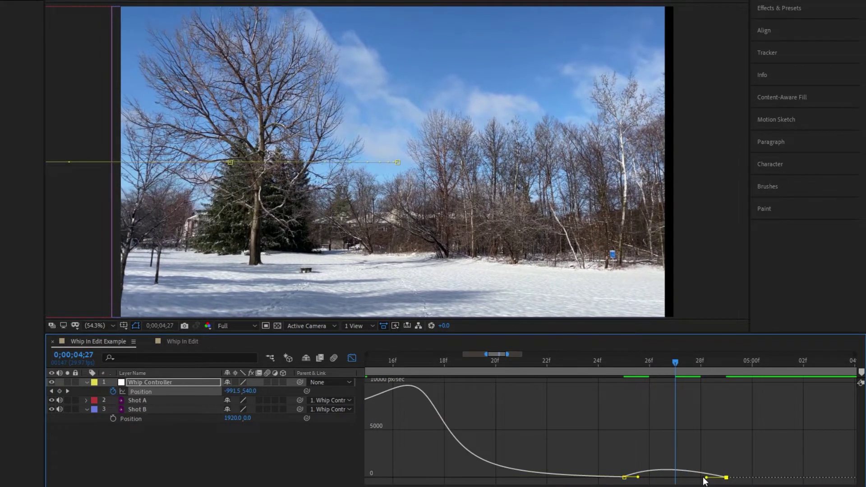
drag(704, 481, 695, 478)
scroll(712, 449, down, 3)
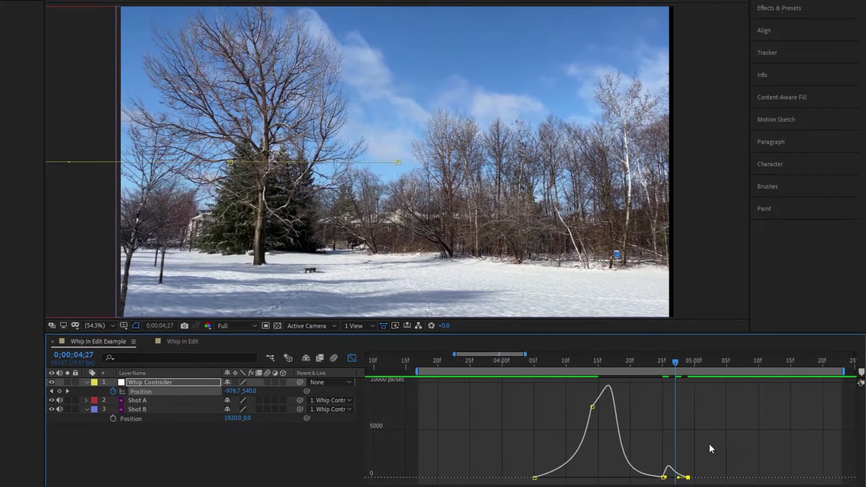
click(351, 358)
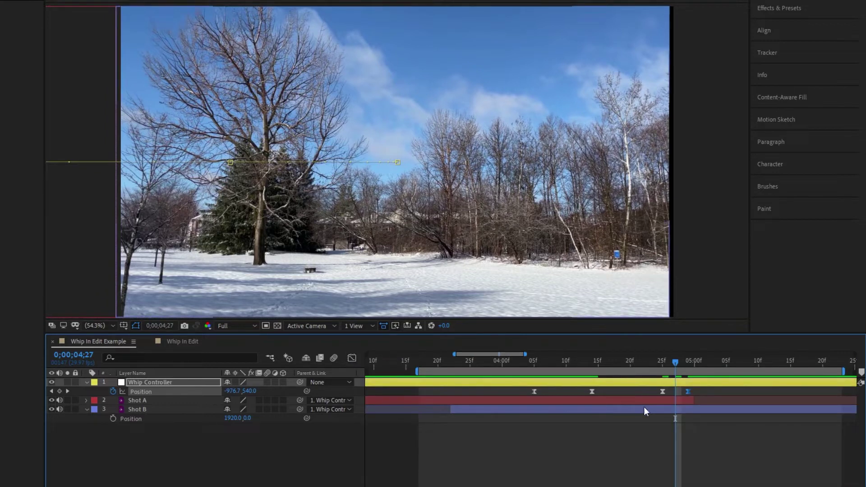
Move the last Position keyframe to 0;00;04;29, preview it, and expand Shot B's CC RepeTile left 1221 px
drag(688, 392, 750, 394)
key(space)
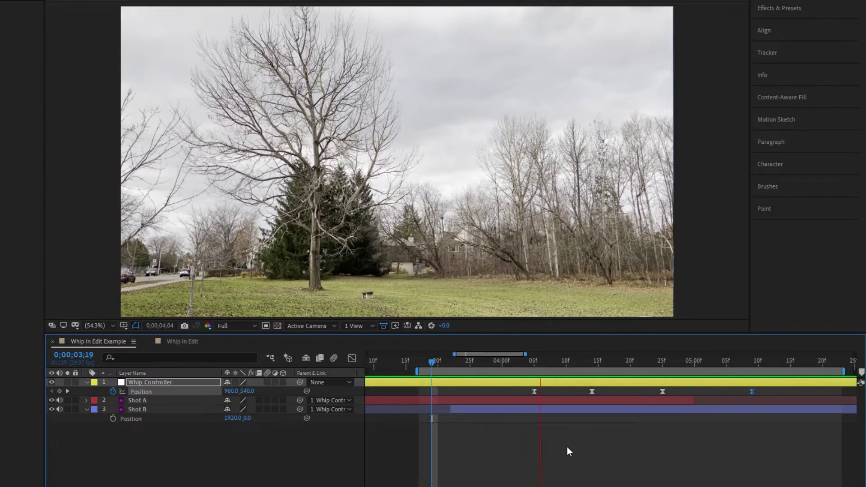
key(space)
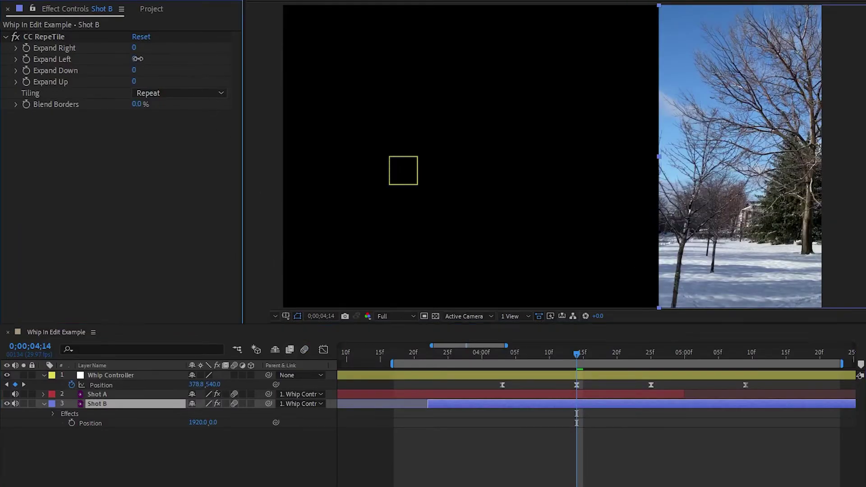
drag(137, 58, 756, 22)
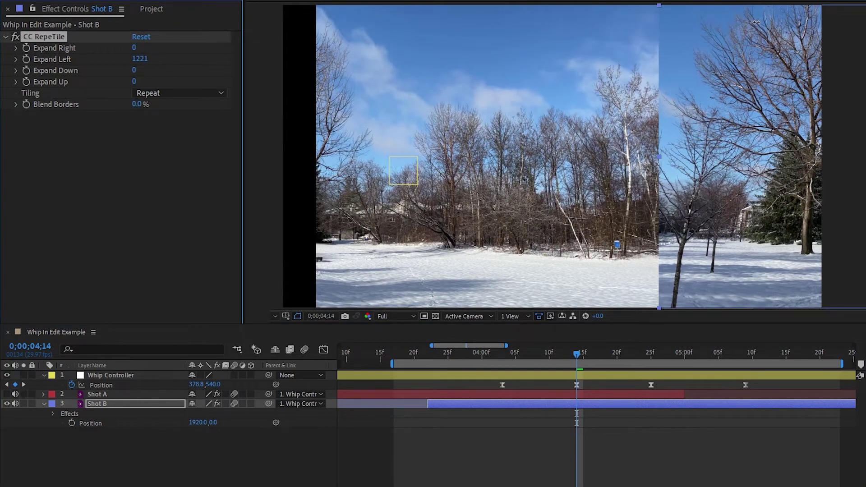
Set Shot B's RepeTile to Expand Left 184 with Unfold, show Shot A, and enable motion blur
drag(753, 22, 233, 63)
click(198, 93)
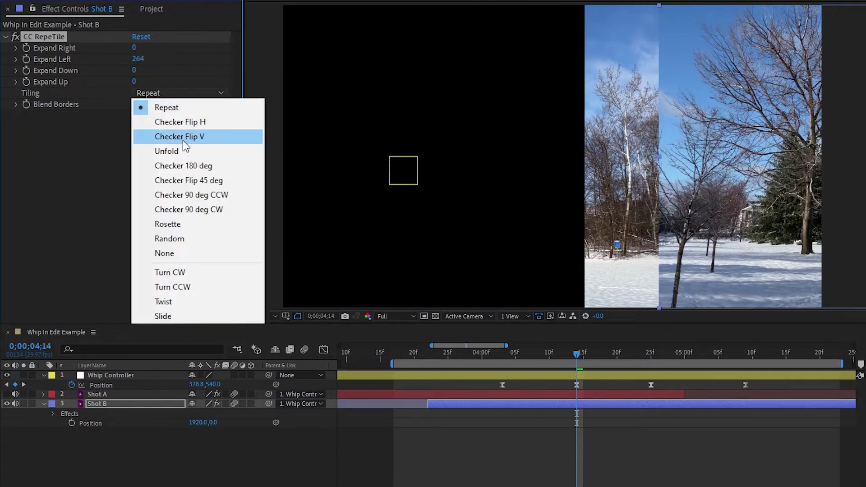
click(184, 153)
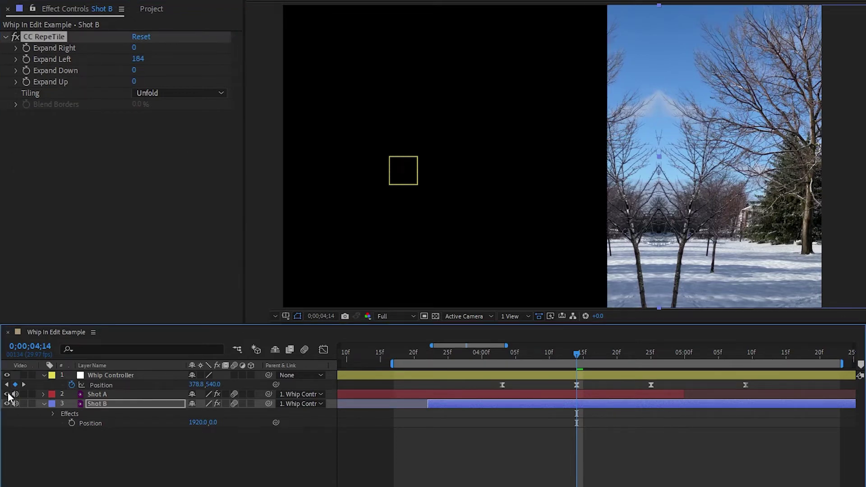
click(7, 395)
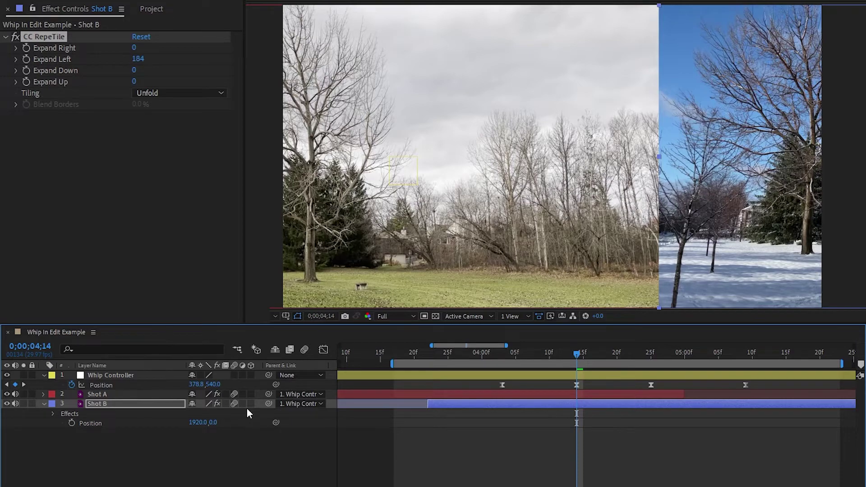
click(303, 349)
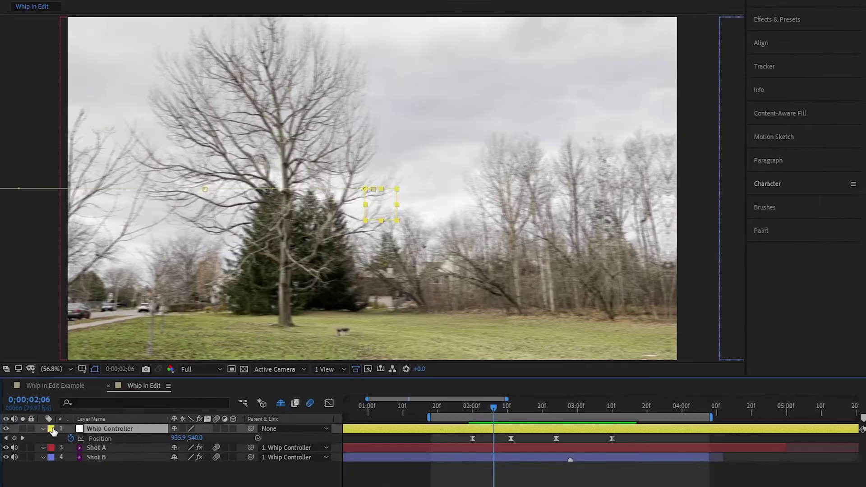
Label the Whip Controller green and curve its motion path using the Bezier handles at 0;00;02;11
click(52, 430)
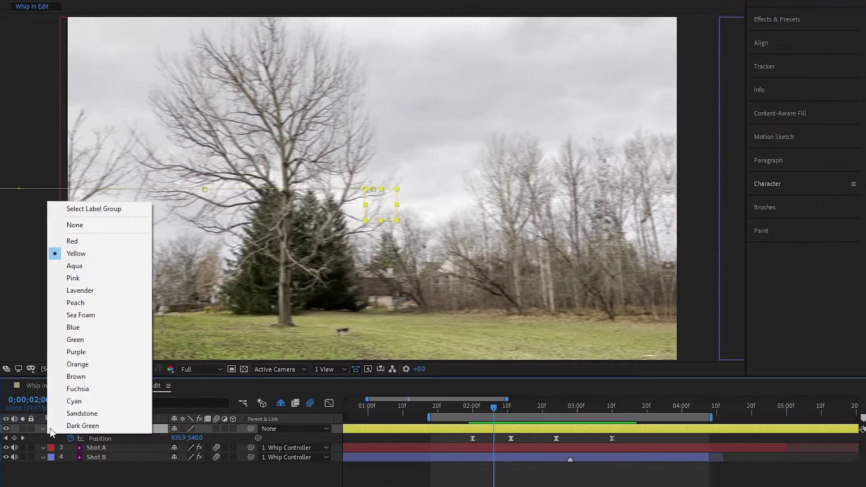
click(69, 340)
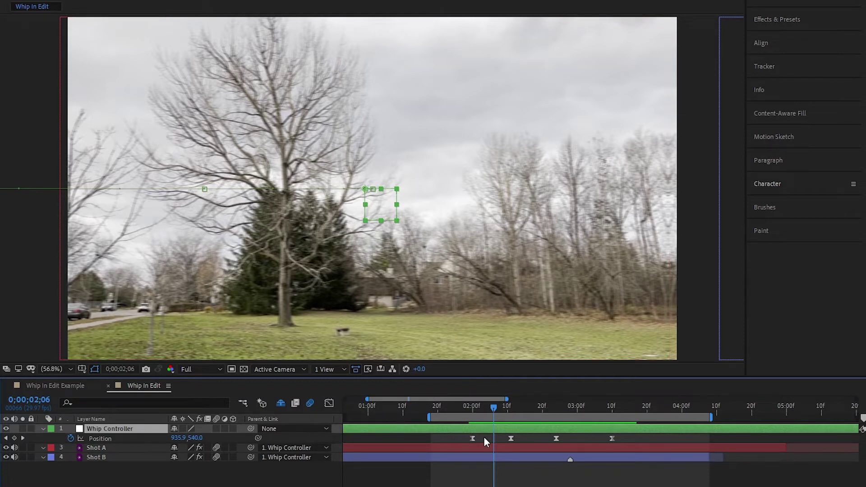
drag(491, 409, 508, 407)
click(512, 438)
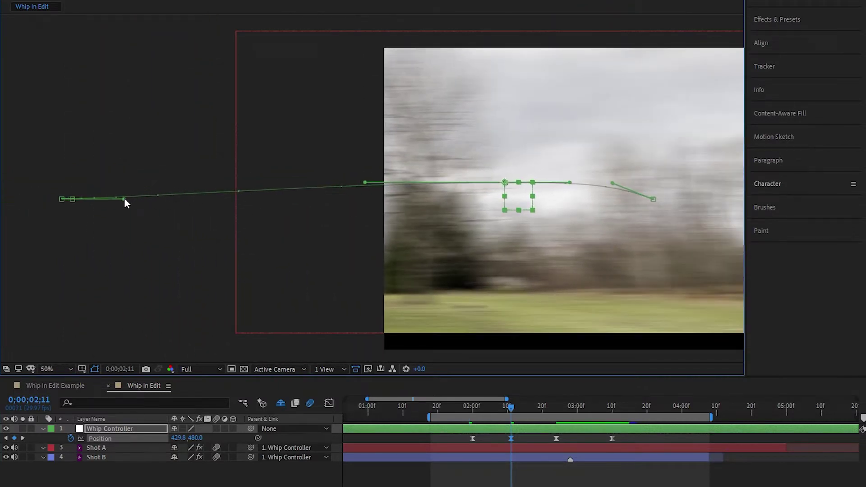
drag(125, 199, 139, 209)
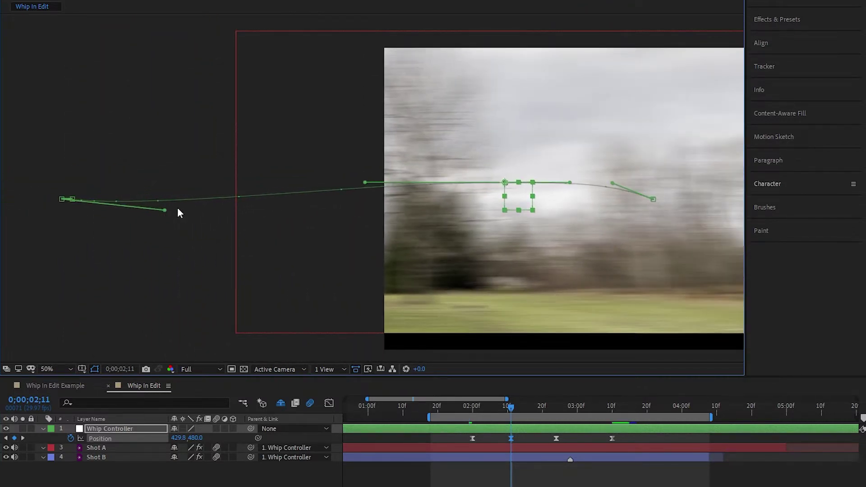
drag(365, 184, 364, 179)
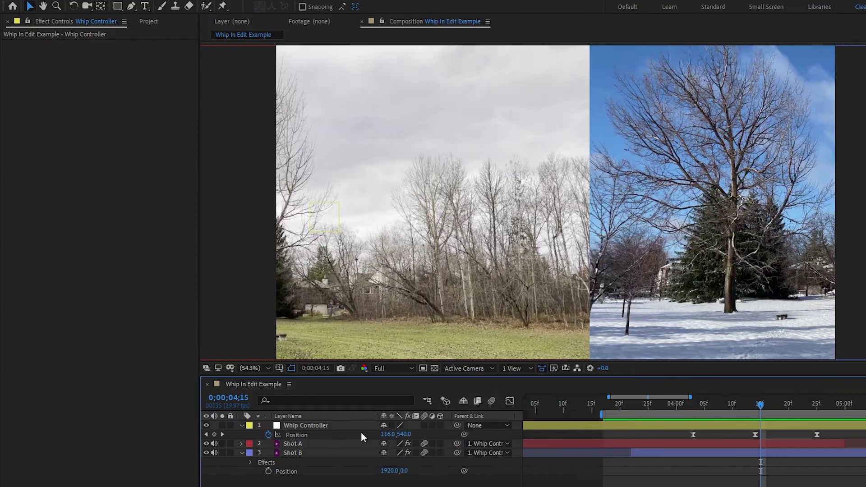
Expand Shot A's CC RepeTile tiling to the right, to 222
click(334, 444)
drag(113, 53, 266, 245)
click(293, 452)
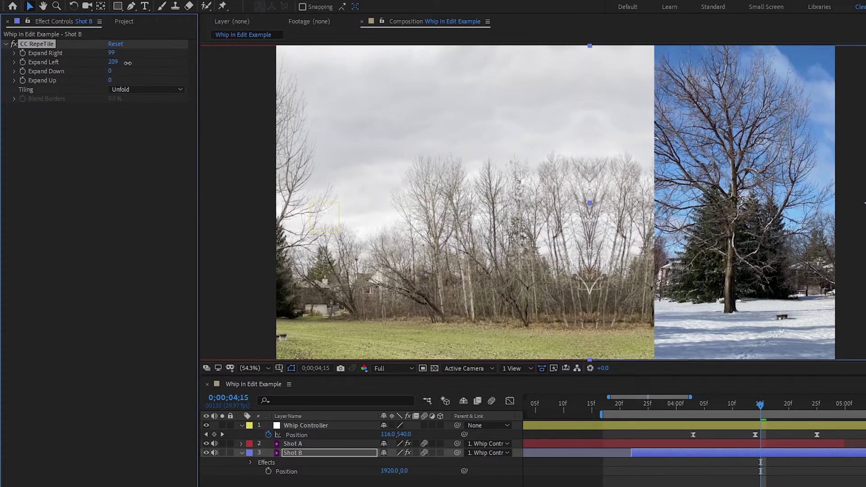
click(293, 444)
Close the pen mask on Shot A, stretch its corners outward, and fit the viewer
key(g)
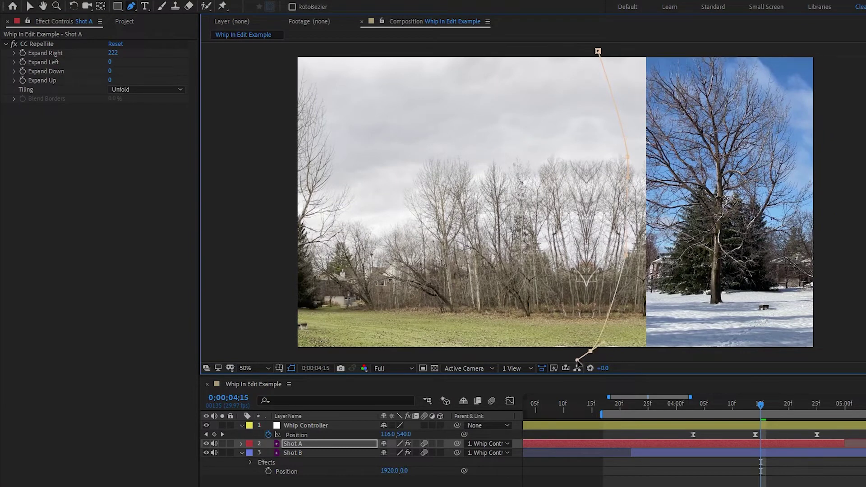
drag(593, 358, 603, 358)
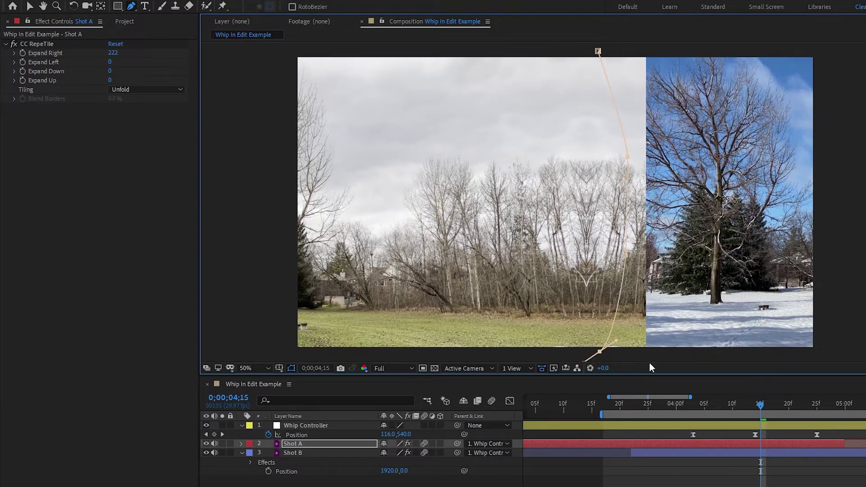
click(681, 53)
click(599, 51)
drag(618, 128, 634, 103)
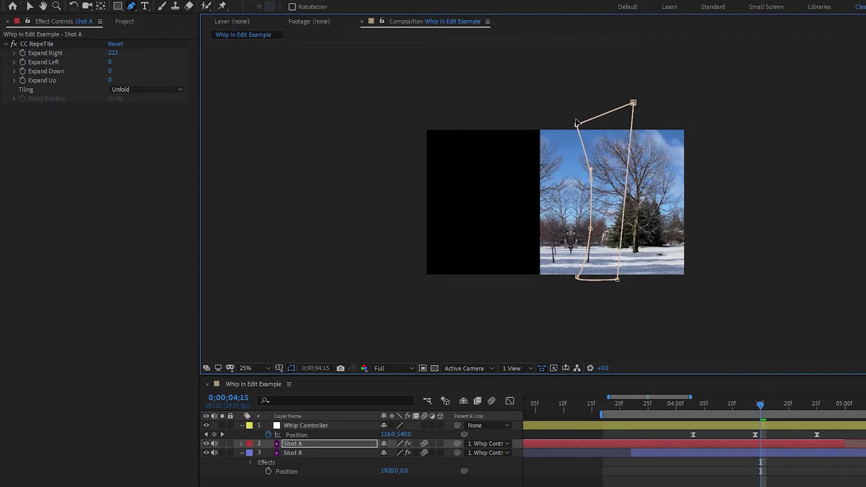
drag(576, 121, 574, 104)
drag(617, 279, 634, 299)
drag(577, 278, 574, 299)
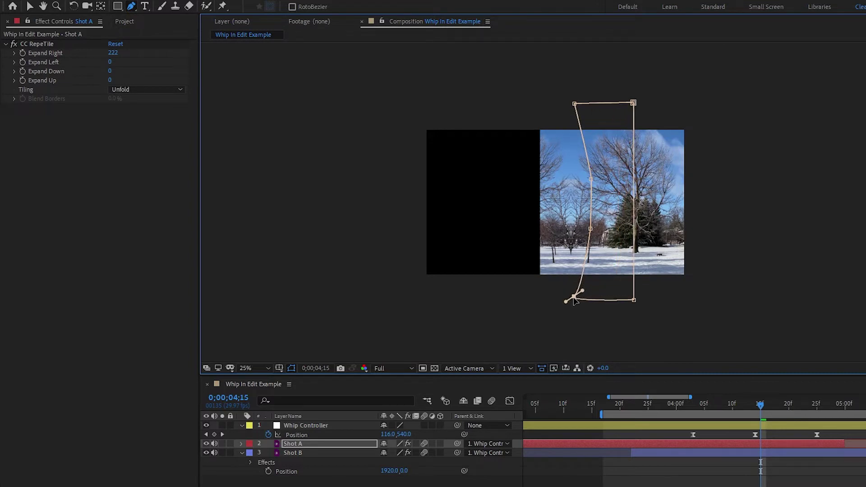
click(250, 368)
click(257, 189)
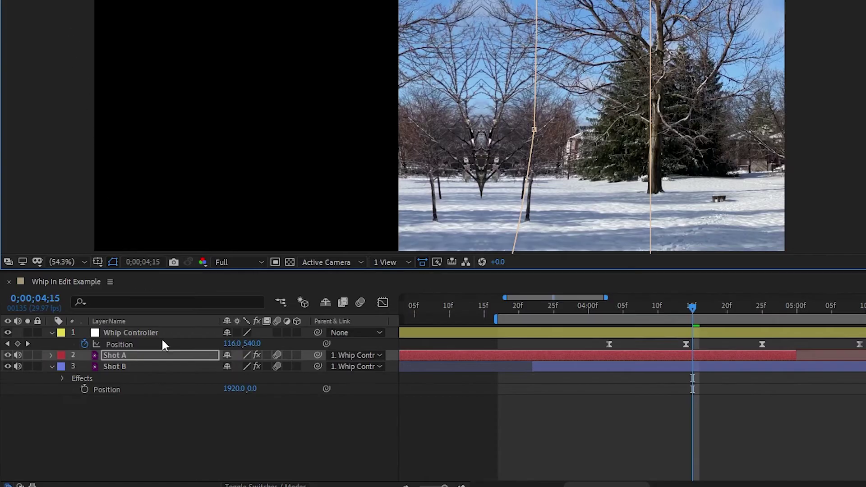
Set Mask 1 to Subtract, limit CC RepeTile to Mask 1, and feather it 90 pixels
click(164, 354)
key(m)
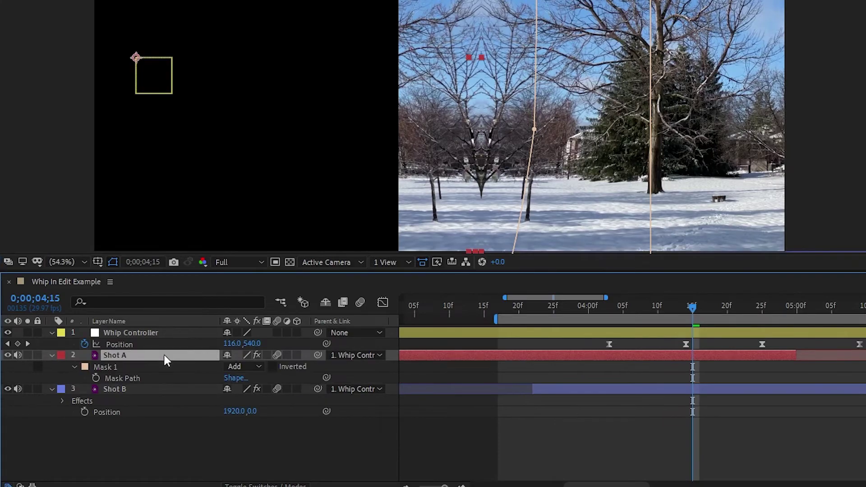
click(254, 366)
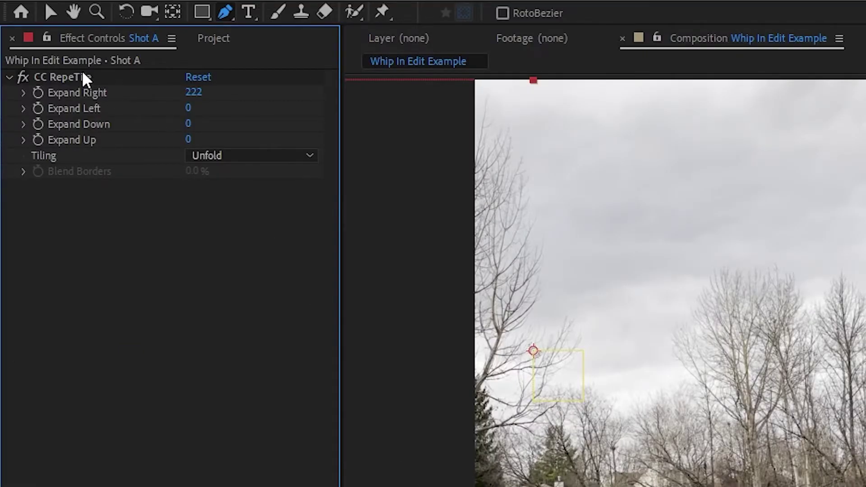
click(83, 77)
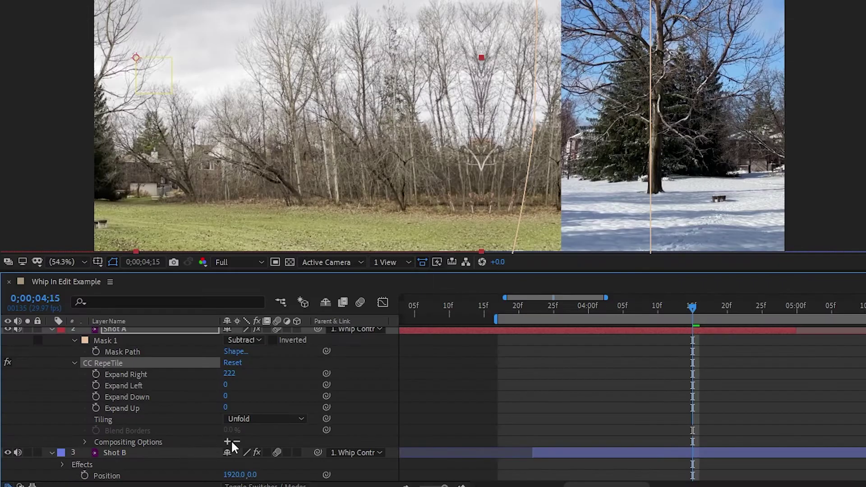
click(227, 442)
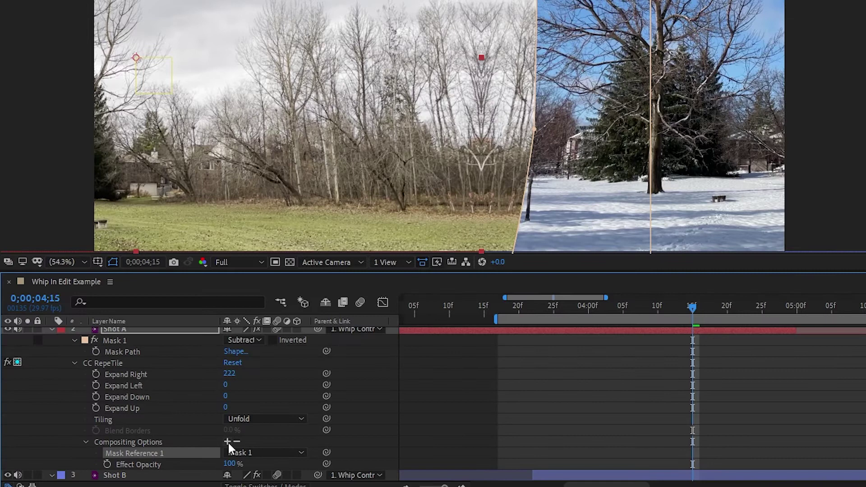
click(135, 339)
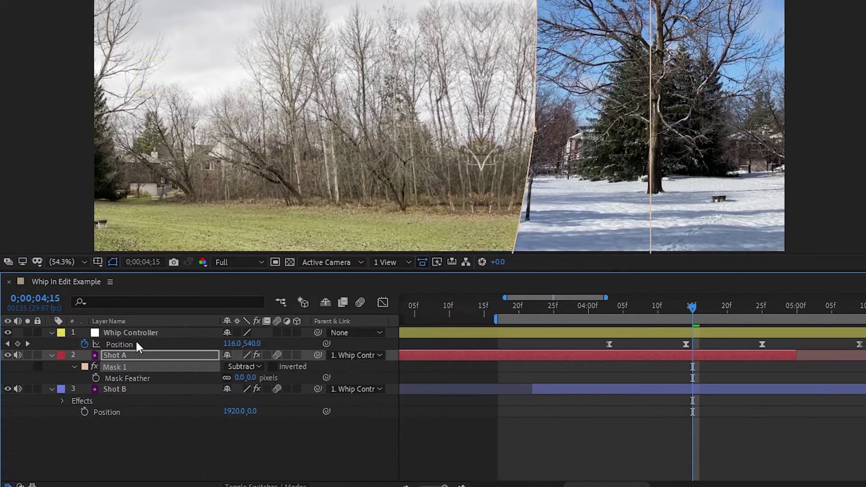
drag(243, 382, 305, 379)
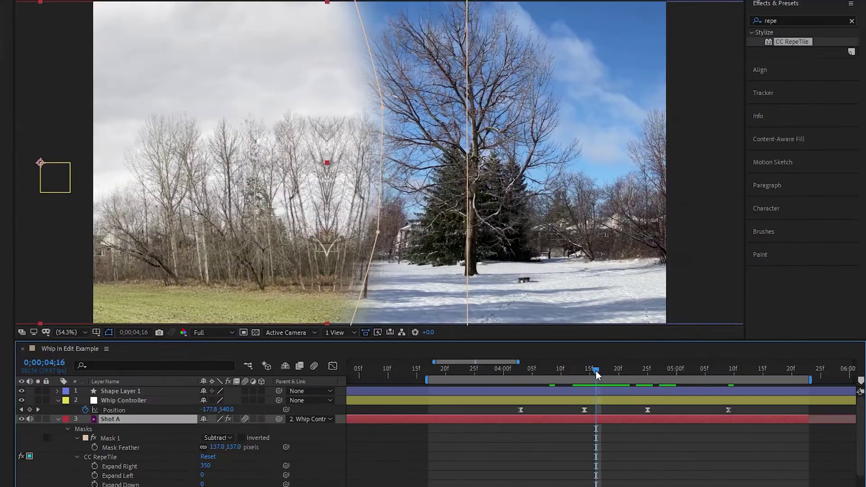
Raise Shot B's CC RepeTile Expand Left to 314 and move Shot B right to 2211.2,0.0
drag(597, 371, 730, 374)
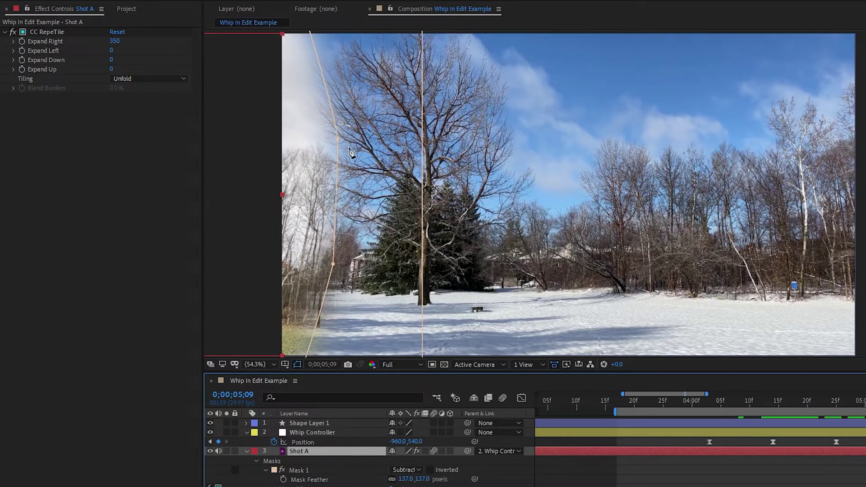
click(247, 452)
click(302, 461)
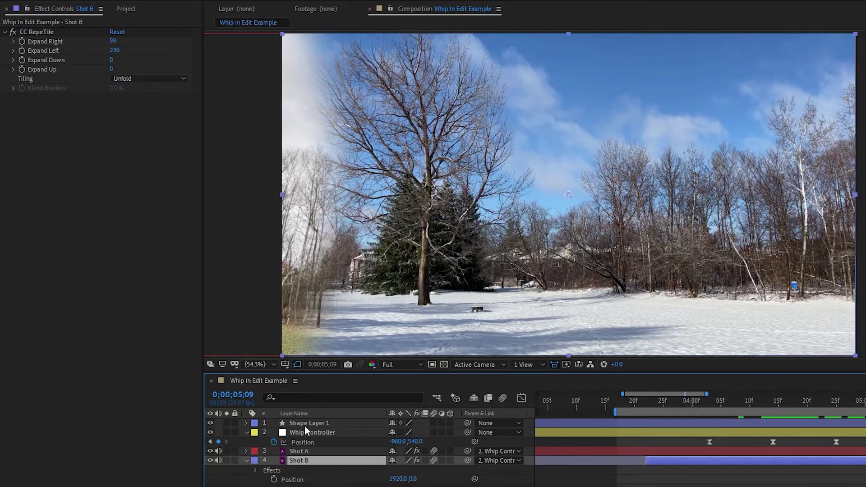
drag(115, 51, 150, 51)
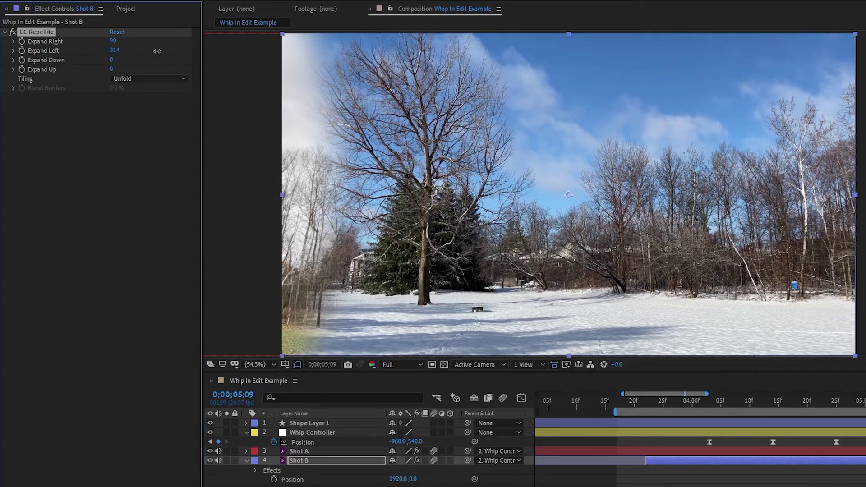
drag(469, 113, 559, 116)
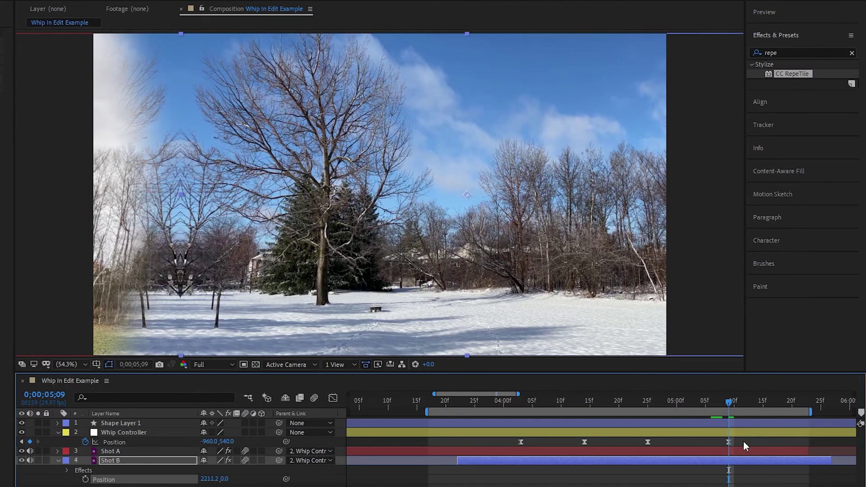
Shift both selected Whip Controller Position keyframes to x -1251, then return to 0;00;03;17
click(865, 441)
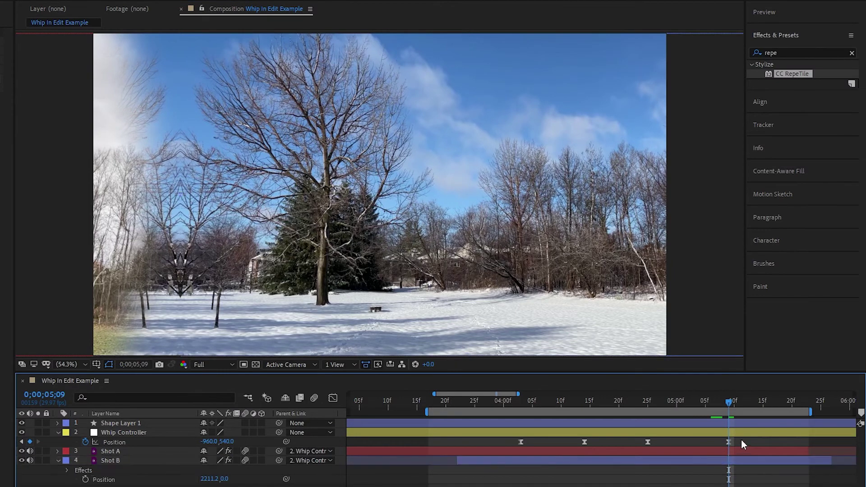
drag(743, 444, 608, 447)
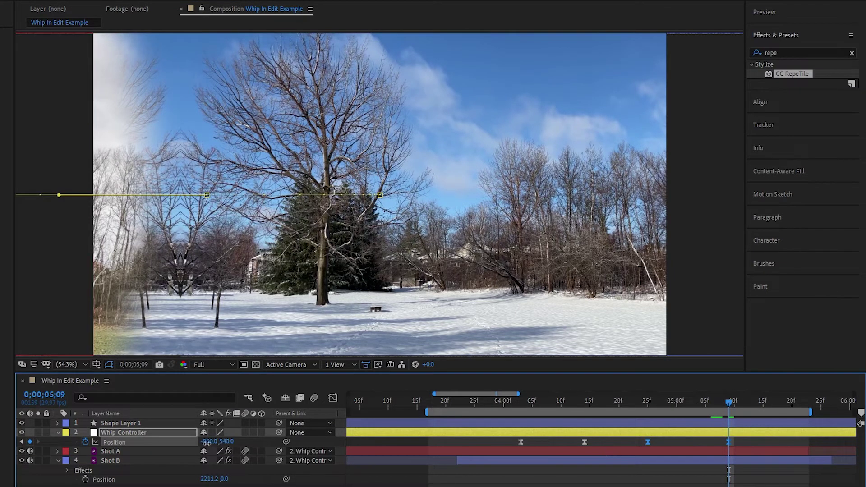
drag(206, 443, 39, 432)
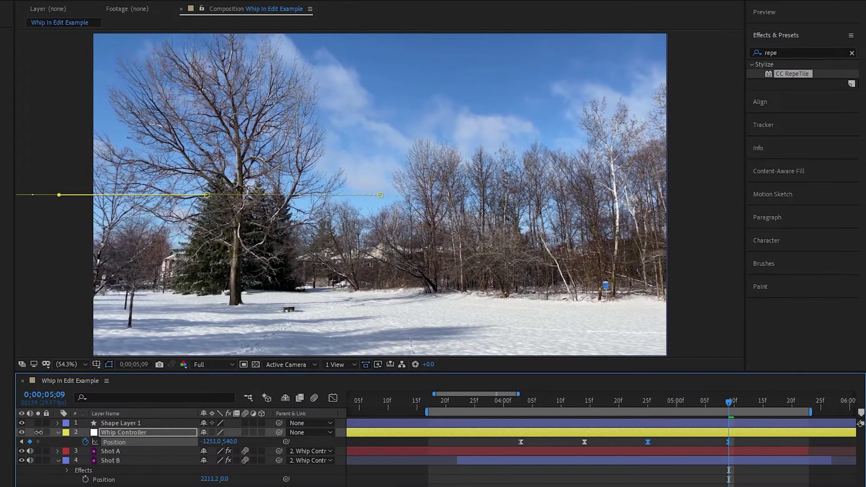
click(429, 404)
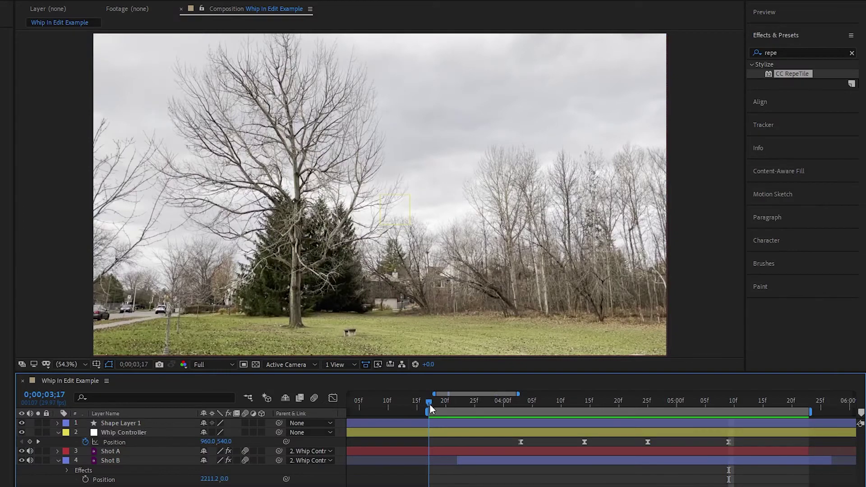
Enable the composition's Motion Blur switch at 0;00;03;17
click(311, 399)
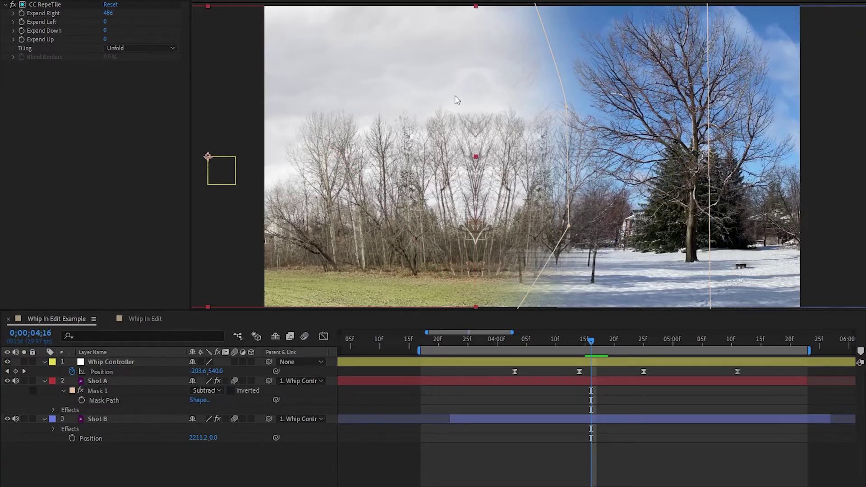
Add Lumetri Color to Shot A, draw Mask 2, and restrict Lumetri to Mask 2 via Compositing Options
drag(68, 59, 62, 4)
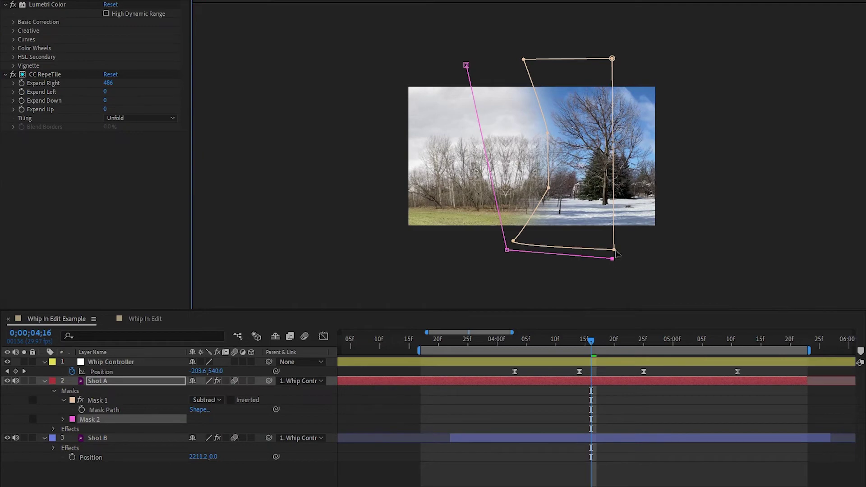
click(605, 56)
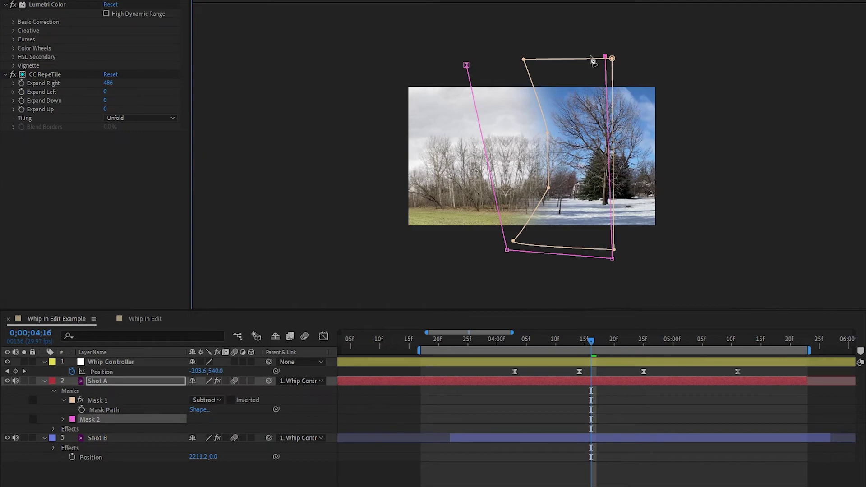
click(466, 64)
click(58, 6)
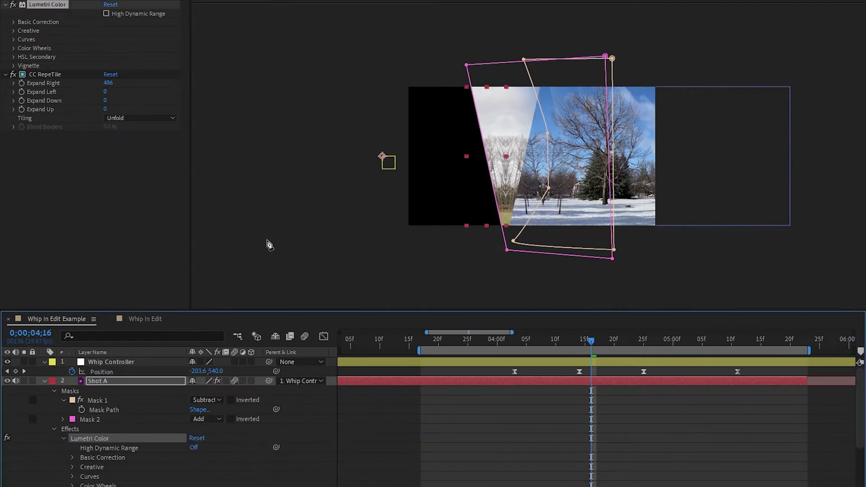
scroll(247, 419, down, 3)
click(192, 457)
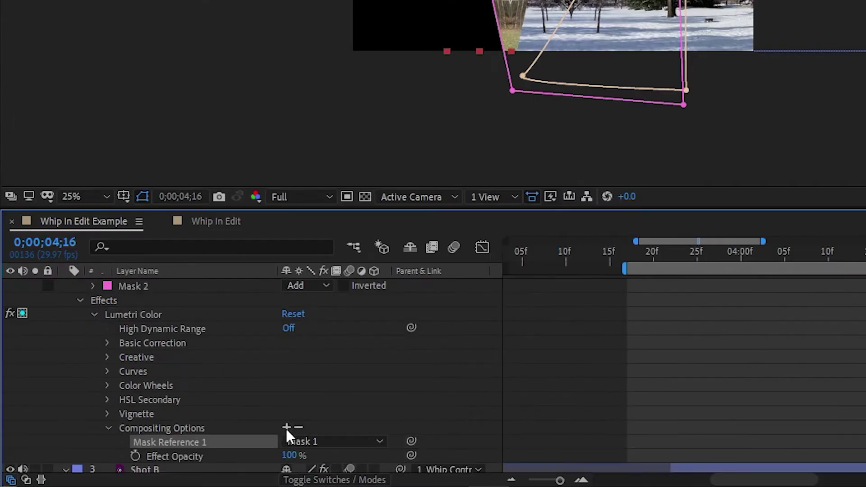
click(311, 444)
click(320, 404)
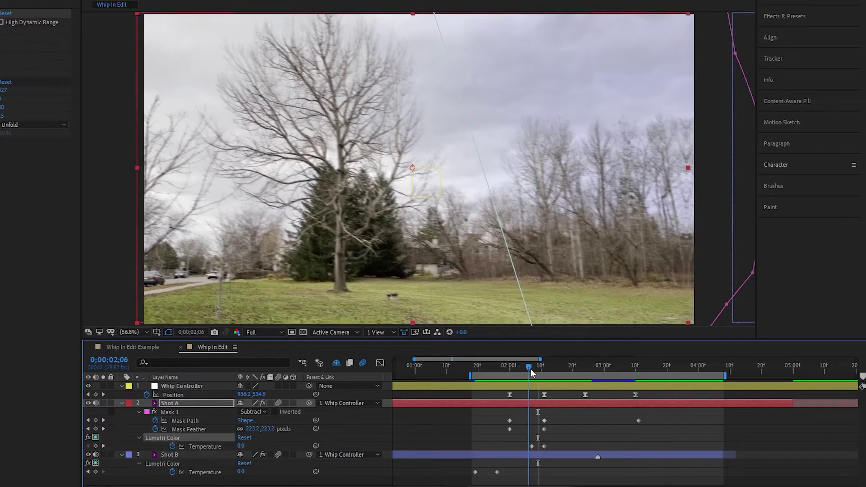
Compare Shot A with Lumetri Color off and on around the whip, near 0;00;02;14
key(k)
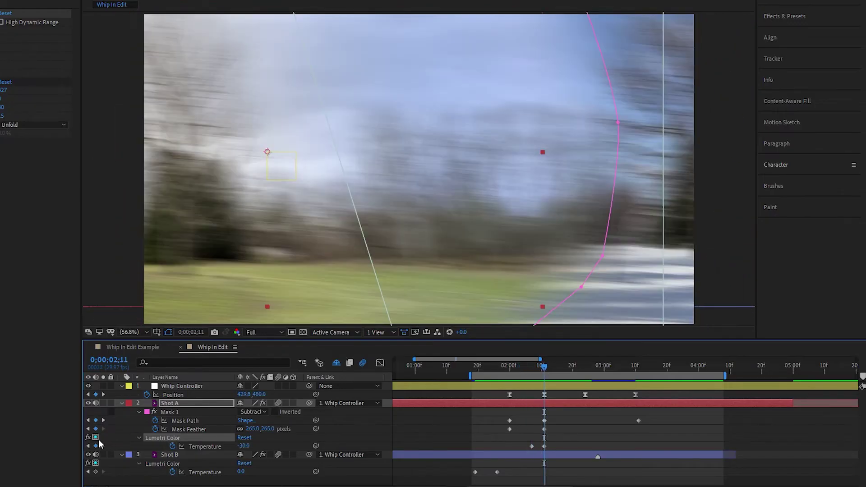
click(89, 437)
click(89, 438)
click(89, 438)
click(88, 438)
mouse_move(545, 366)
mouse_down()
mouse_move(526, 366)
mouse_move(552, 365)
mouse_up()
click(88, 463)
click(88, 463)
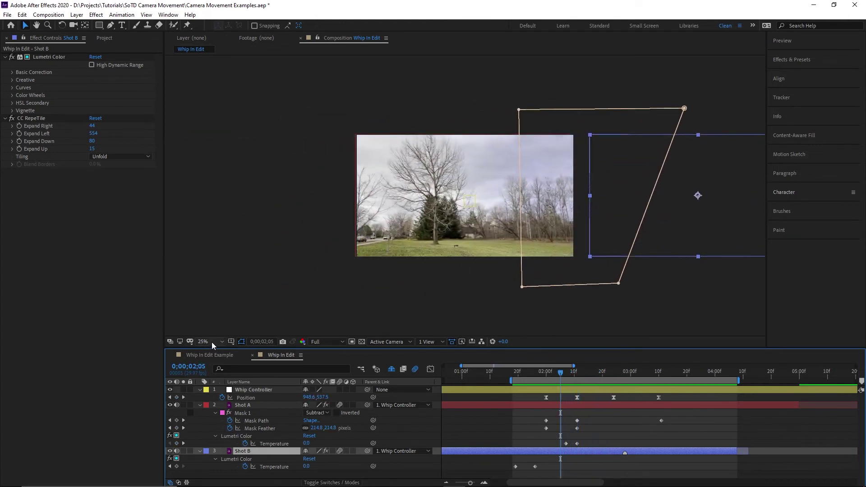
click(212, 342)
click(237, 186)
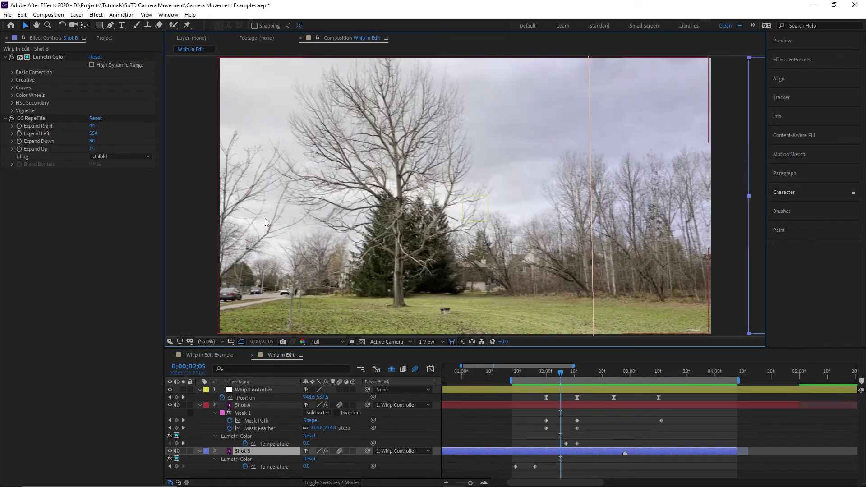